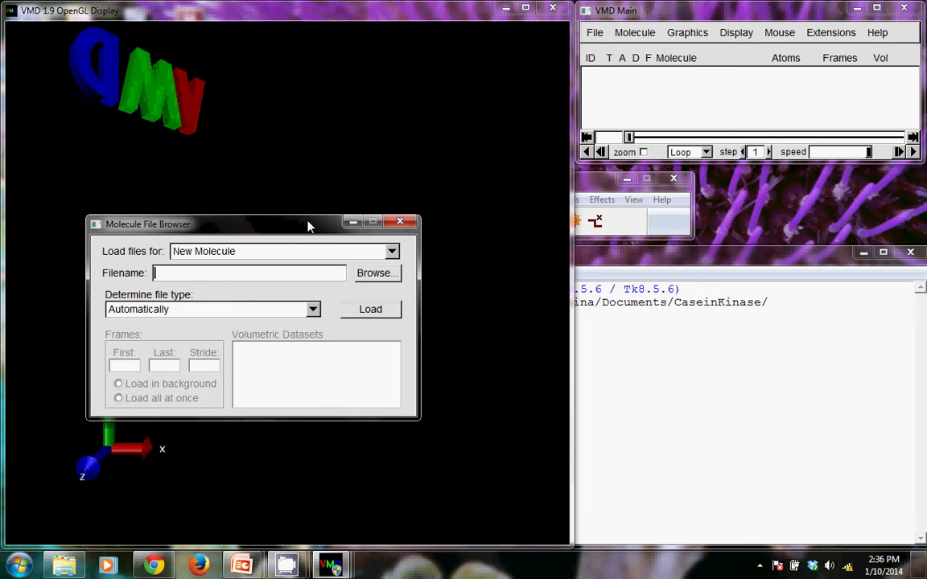
# Load csn.psf from the file browser as a new molecule
pyautogui.click(375, 275)
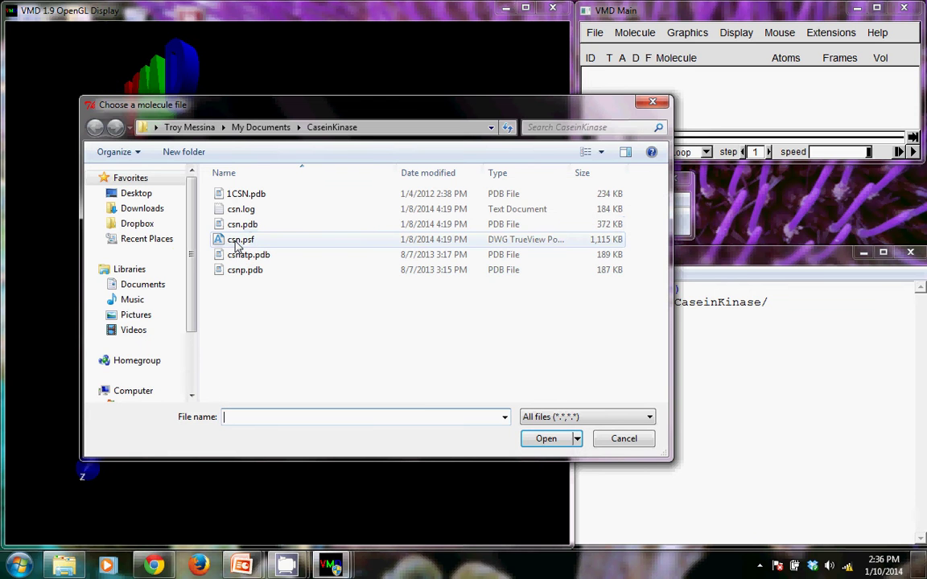
pyautogui.doubleClick(238, 242)
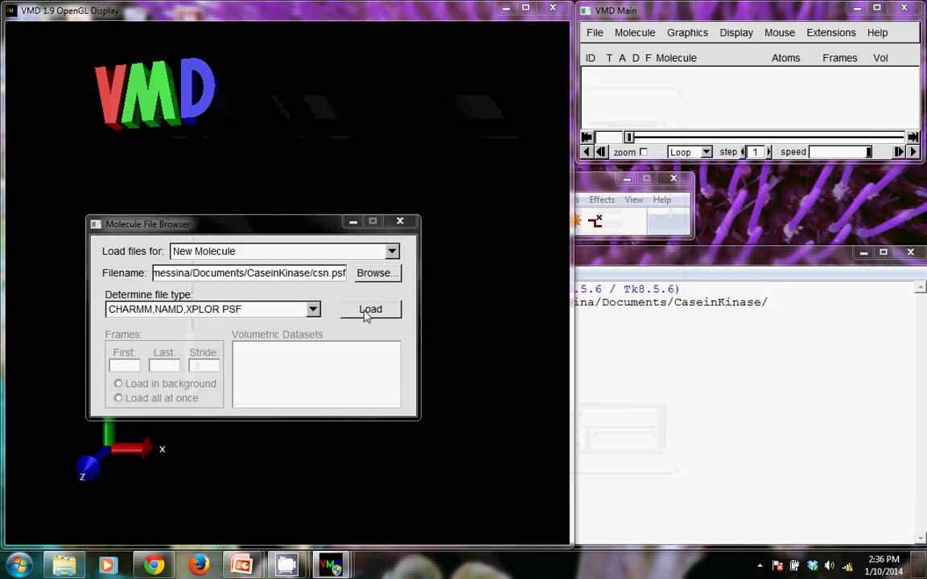
pyautogui.click(366, 314)
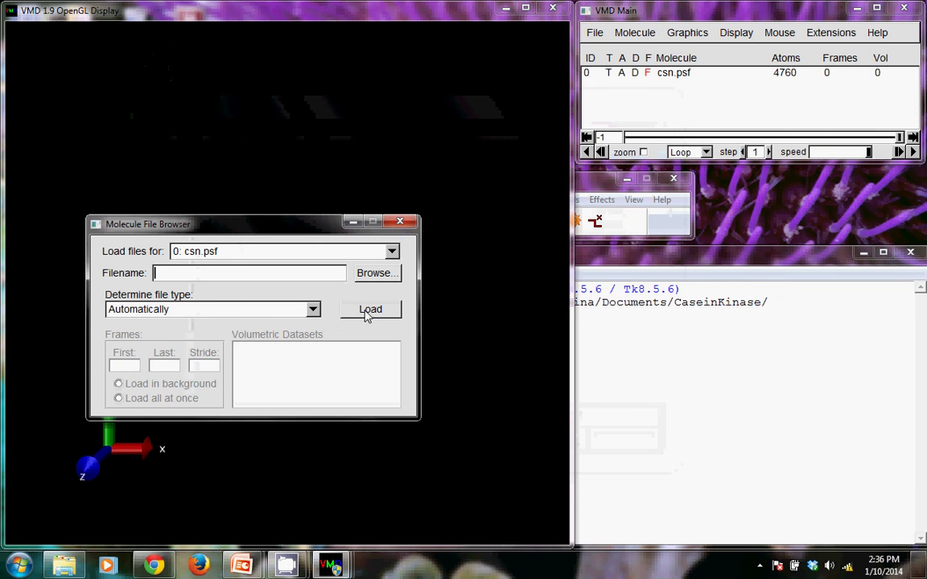
pyautogui.moveTo(283, 229); pyautogui.dragTo(628, 231)
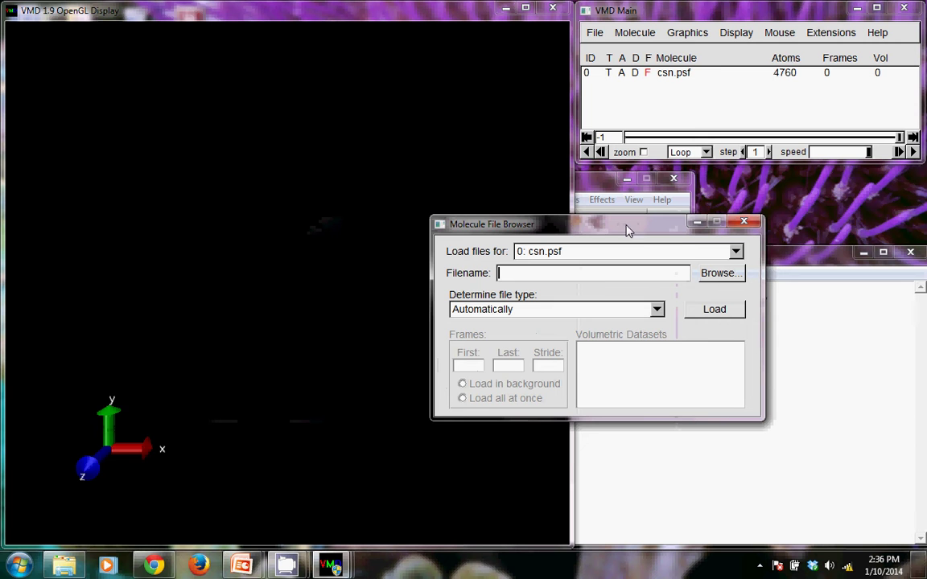
# Load the csn.pdb coordinates into the csn.psf molecule and rotate the kinase view
pyautogui.click(717, 274)
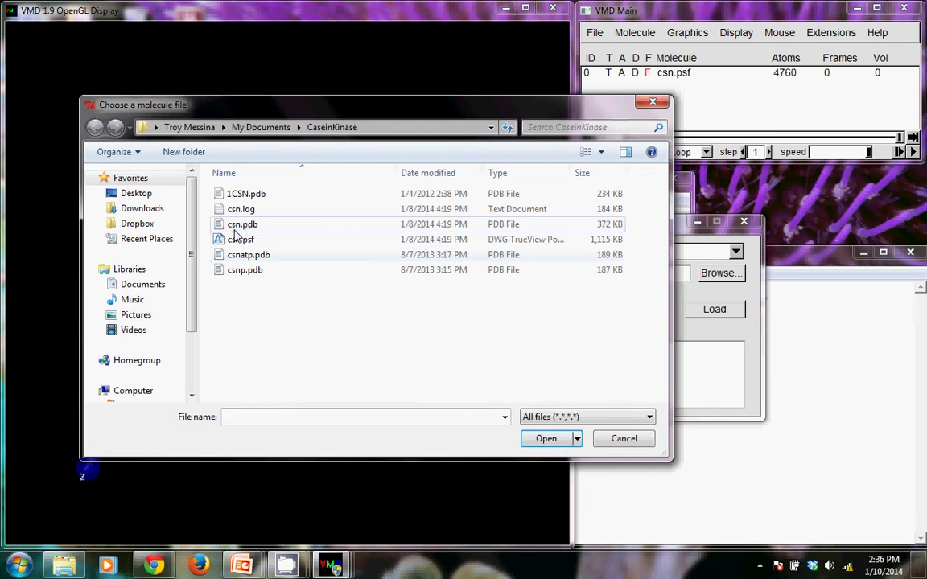
pyautogui.doubleClick(239, 225)
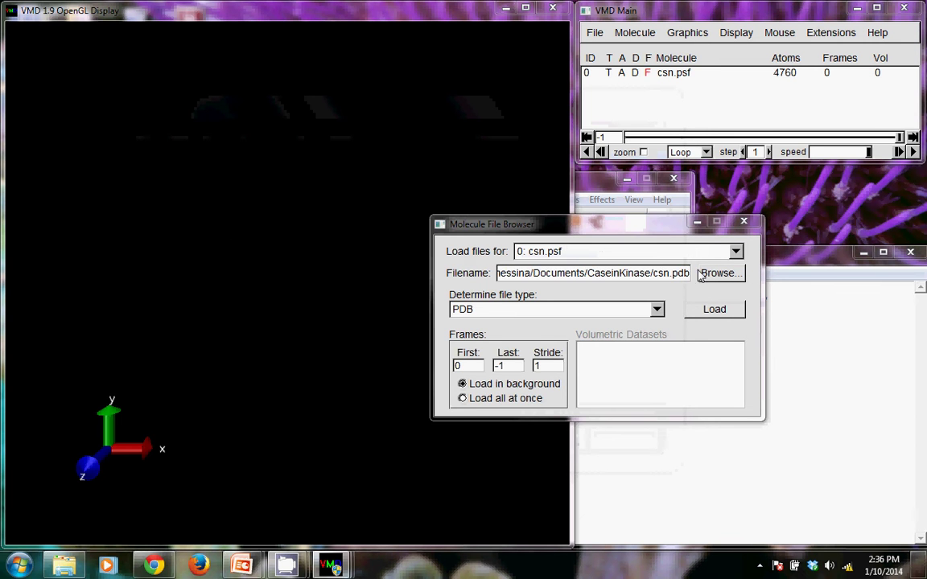
pyautogui.click(712, 313)
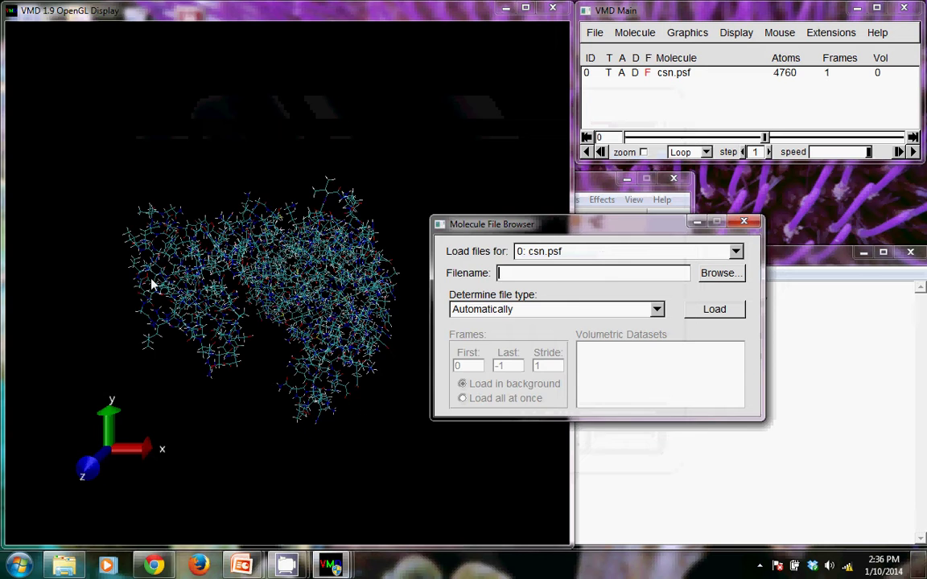
pyautogui.click(164, 252)
pyautogui.moveTo(163, 252); pyautogui.dragTo(248, 159)
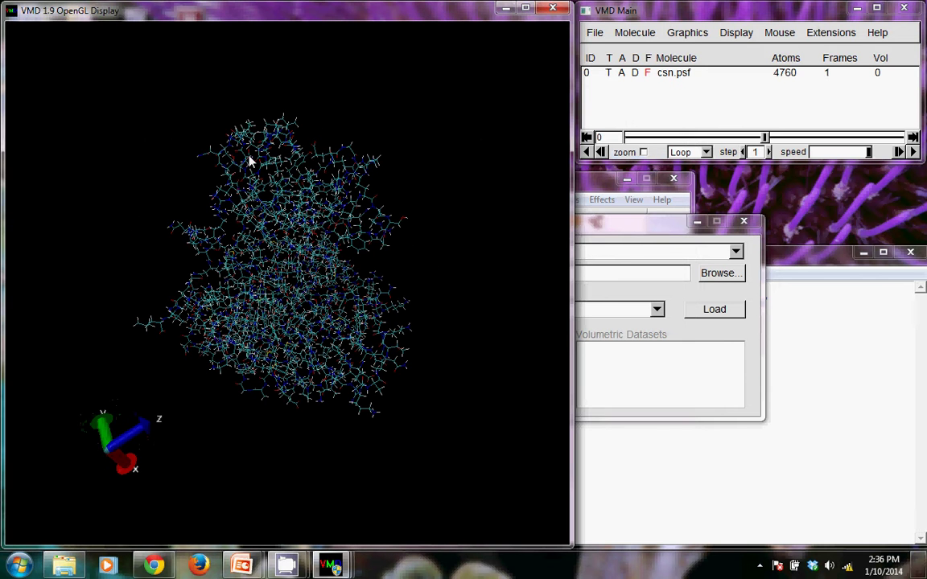
pyautogui.click(753, 245)
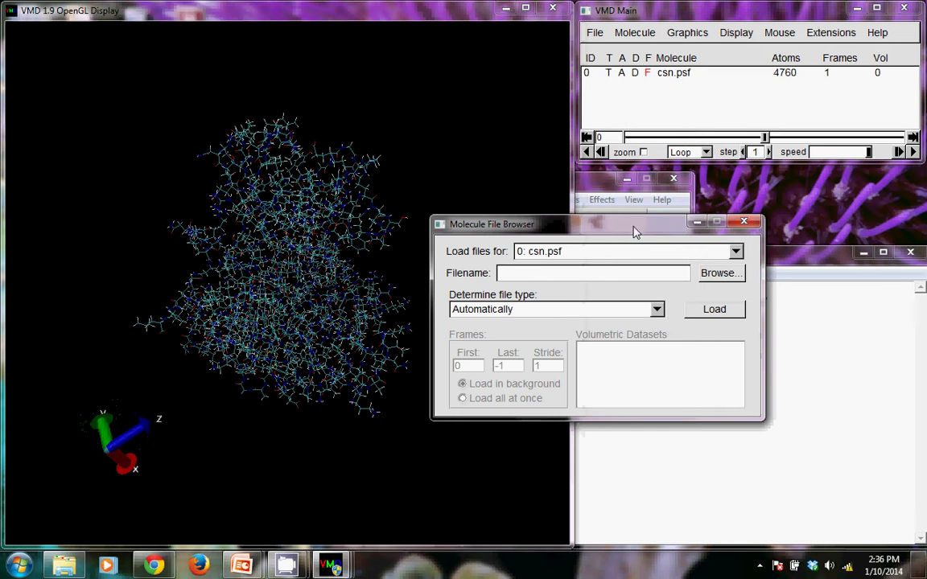
# Close the Molecule File Browser and open Extensions > Modeling
pyautogui.click(744, 223)
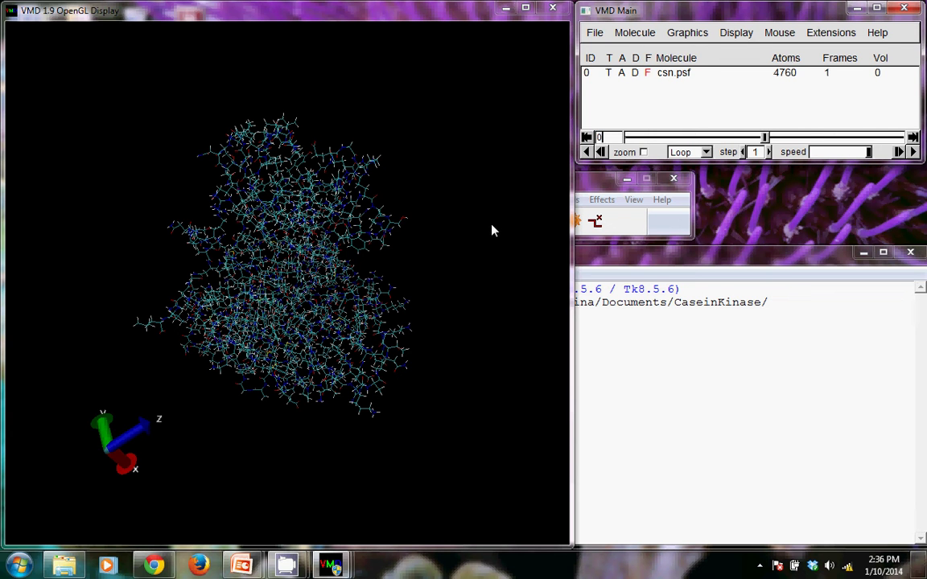
pyautogui.click(830, 39)
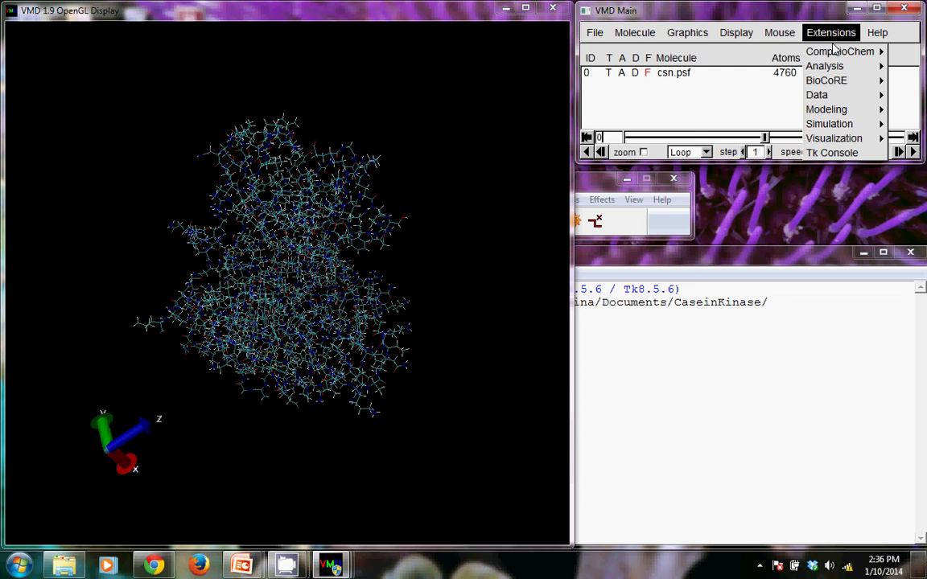
pyautogui.moveTo(833, 111)
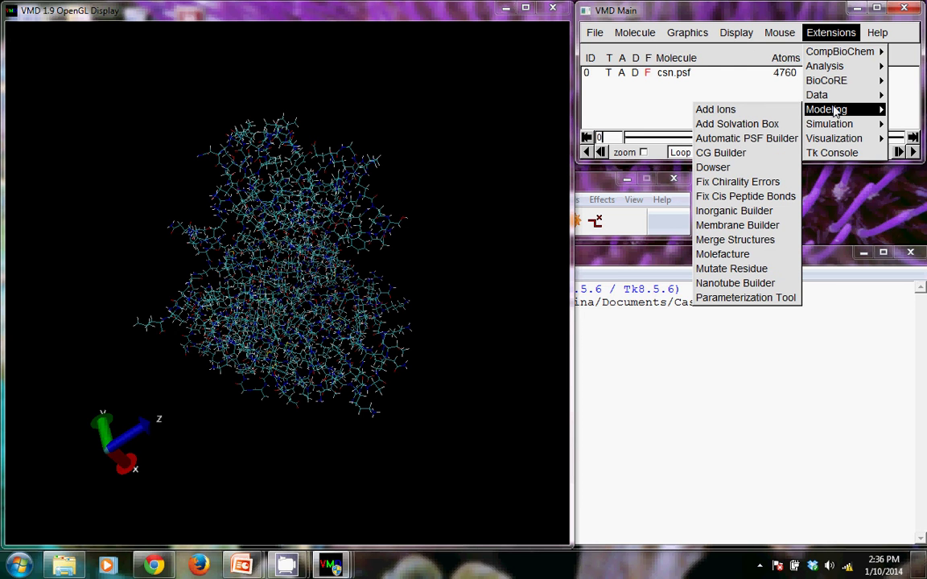
# Open Mutate Residue, move the Mutator window aside, and check the PSF path reads csn.psf
pyautogui.click(748, 269)
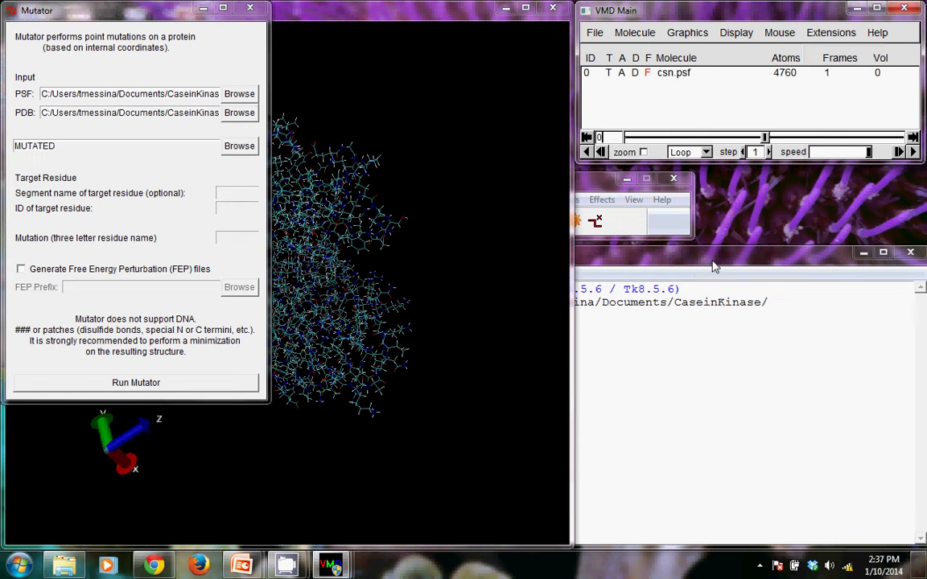
pyautogui.moveTo(101, 14); pyautogui.dragTo(671, 143)
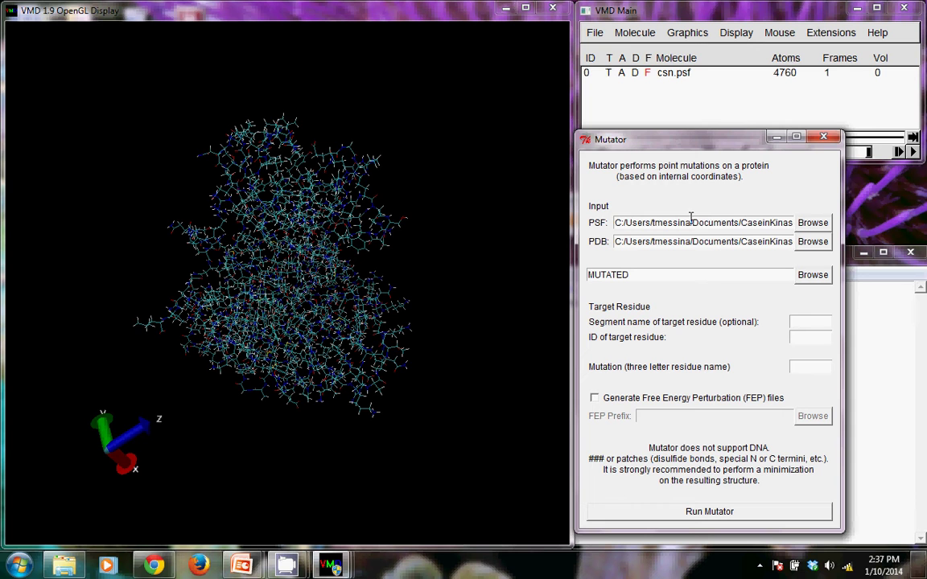
pyautogui.moveTo(744, 224); pyautogui.dragTo(809, 241)
pyautogui.click(761, 223)
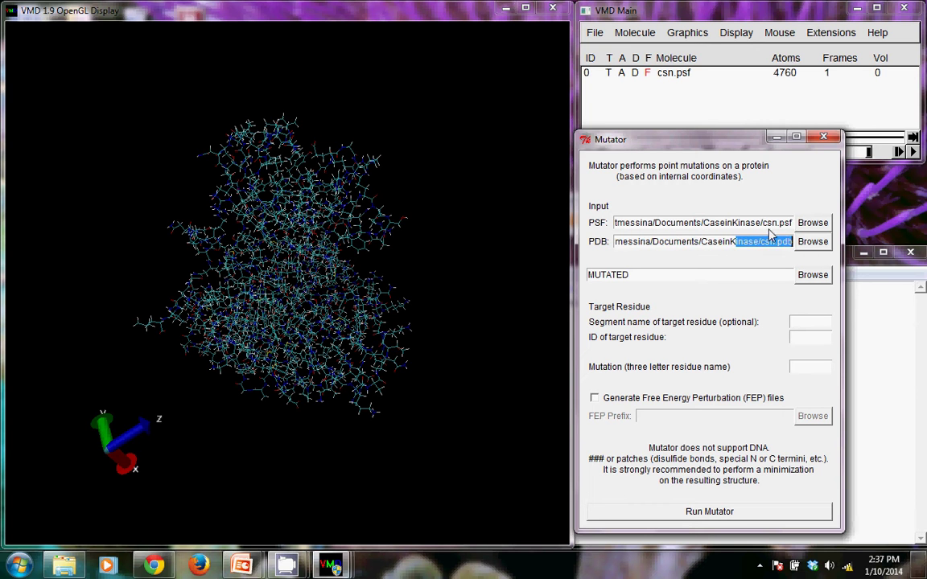
# Check the PDB path ends in csn.pdb and select the default output name MUTATED
pyautogui.click(711, 222)
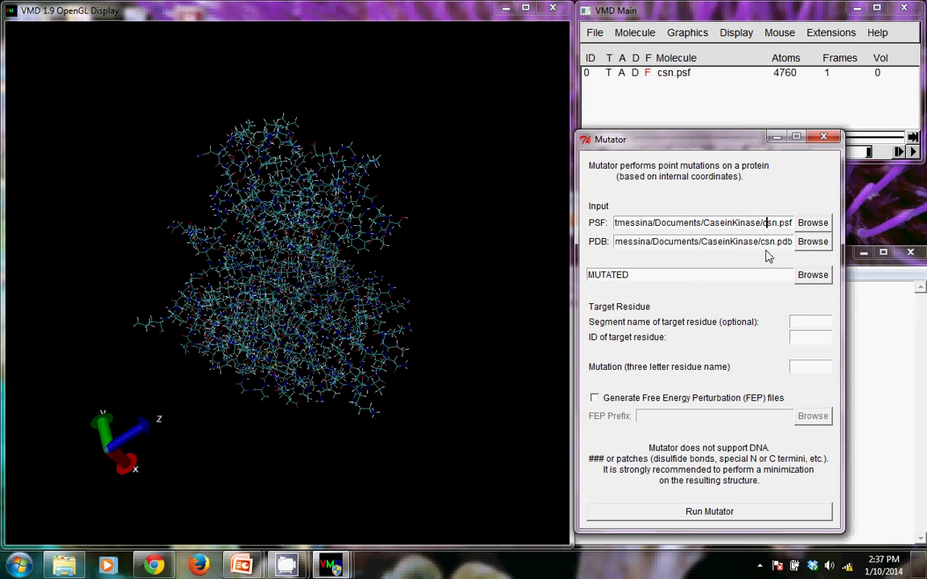
pyautogui.moveTo(763, 241); pyautogui.dragTo(792, 241)
pyautogui.click(782, 225)
pyautogui.doubleClick(641, 274)
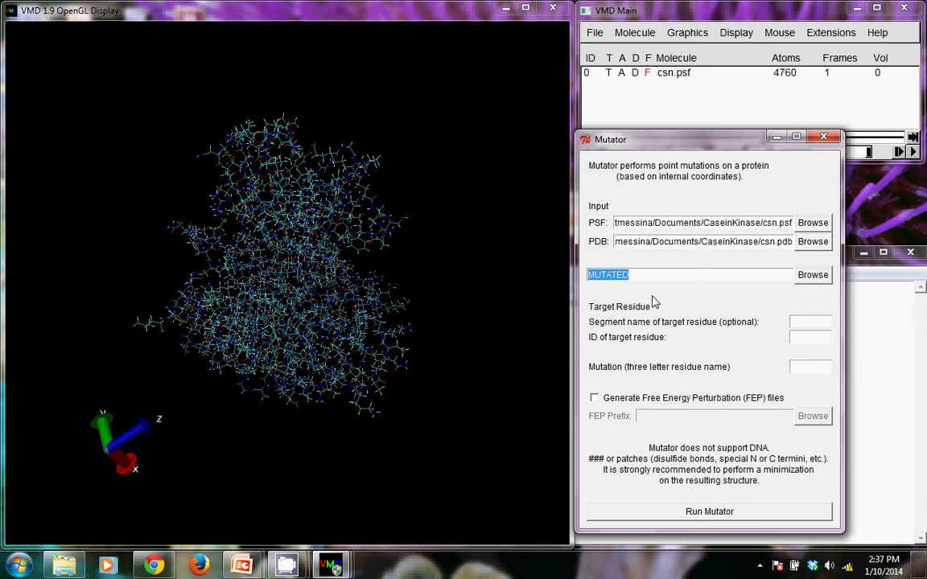
# Replace the Mutator output prefix MUTATED with csnS179D
pyautogui.write('csnS179D')
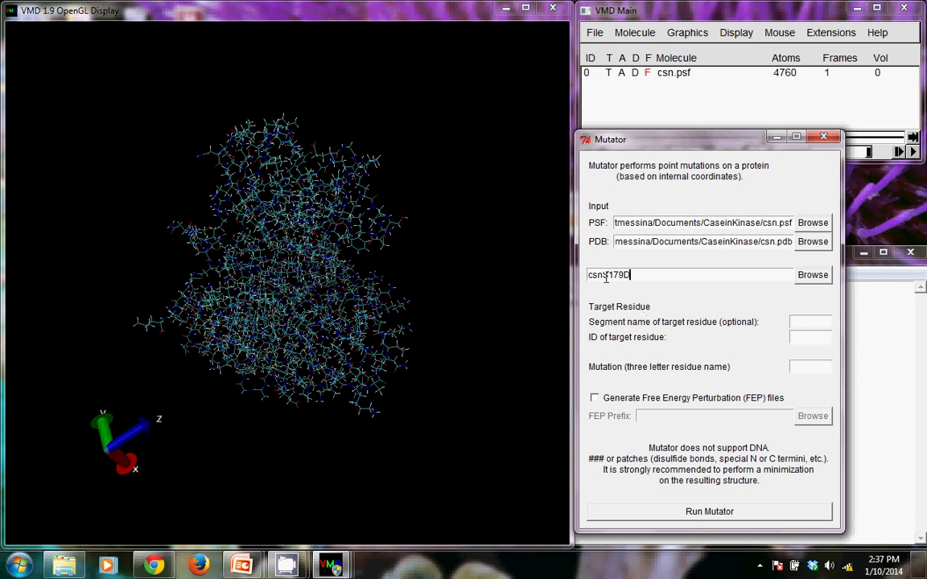
pyautogui.click(630, 275)
# Set target residue ID 179 and mutation ASP, clearing the stray 179 from the segment name
pyautogui.write('179')
pyautogui.click(803, 339)
pyautogui.moveTo(811, 321); pyautogui.dragTo(764, 321)
pyautogui.press('BackSpace')
pyautogui.write('179')
pyautogui.click(803, 367)
pyautogui.write('ASP')
# Run Mutator for S179D and check the TkConsole log reports successful completion
pyautogui.click(710, 514)
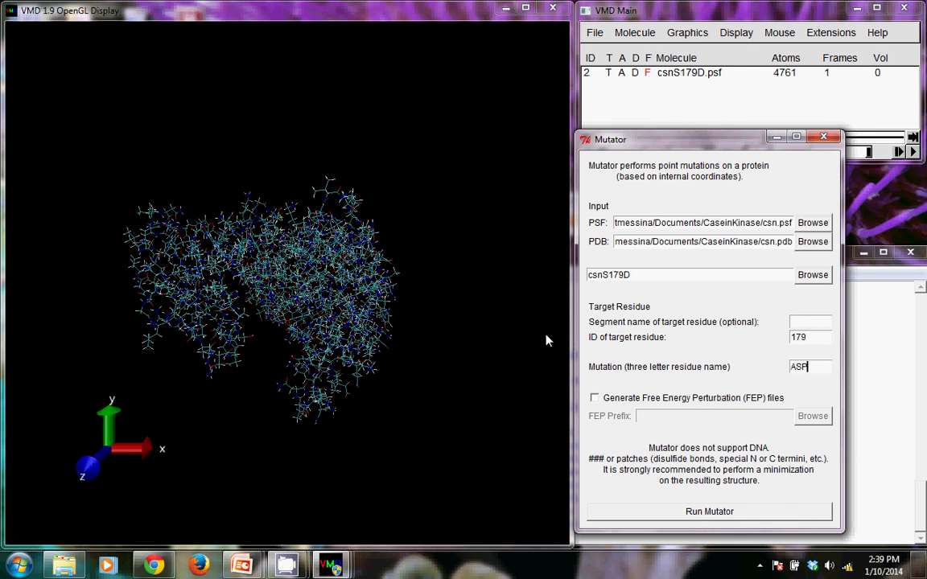
pyautogui.click(883, 344)
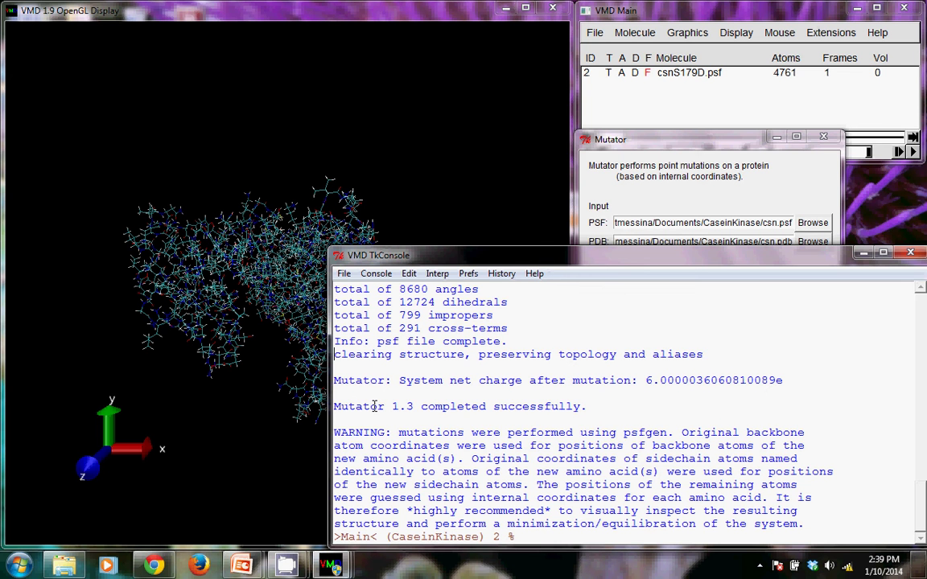
# In the CaseinKinase folder, locate csnS179D.psf and csnS179D.pdb and open the PDB in WordPad
pyautogui.click(64, 566)
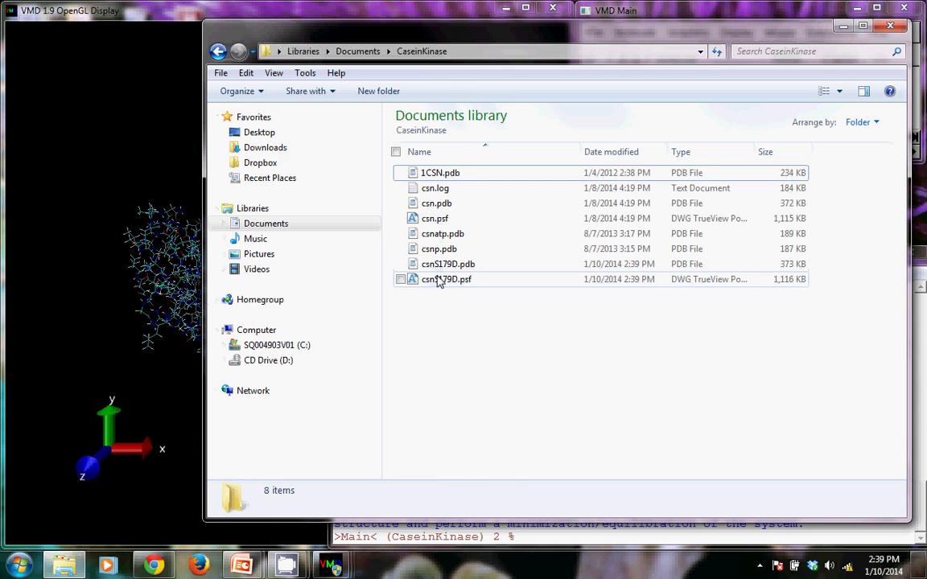
pyautogui.click(439, 282)
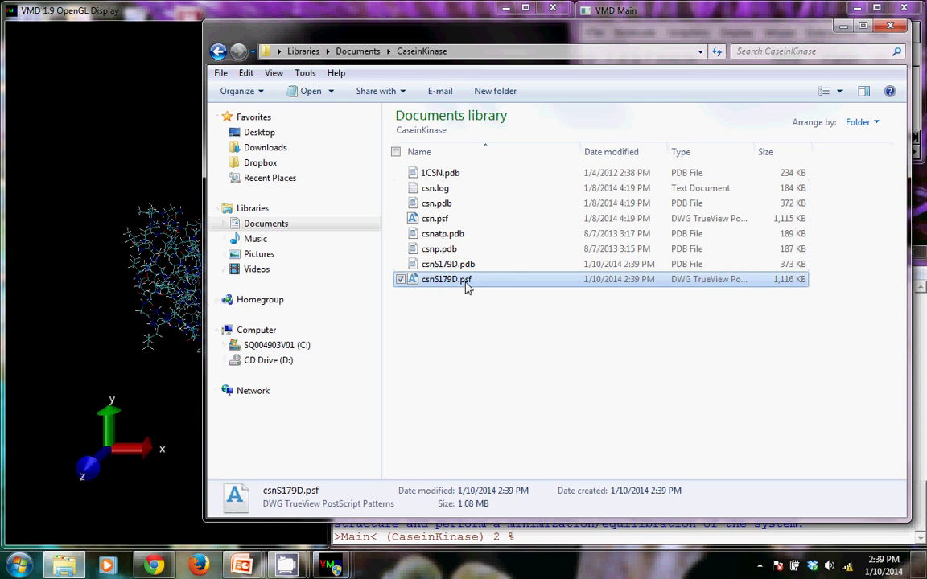
pyautogui.click(442, 265)
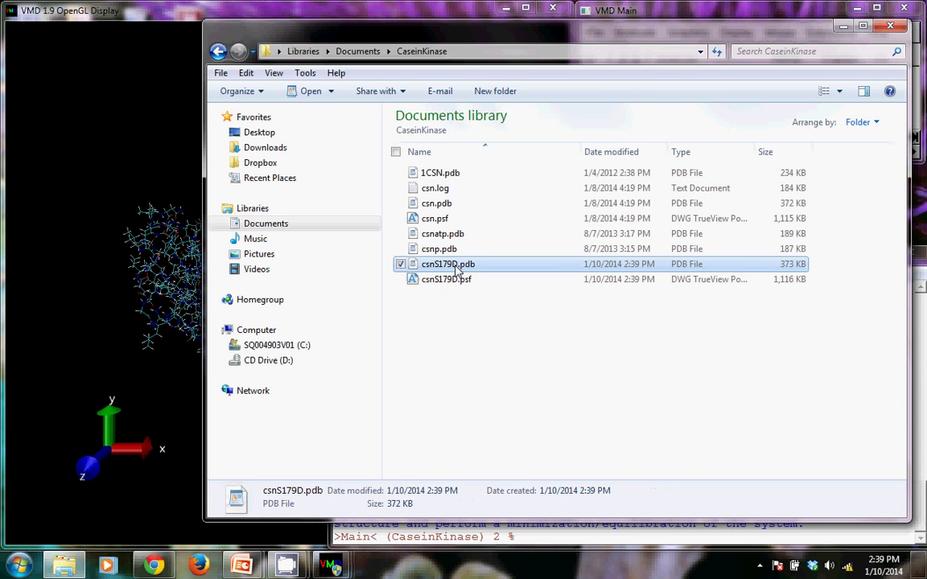
pyautogui.doubleClick(430, 265)
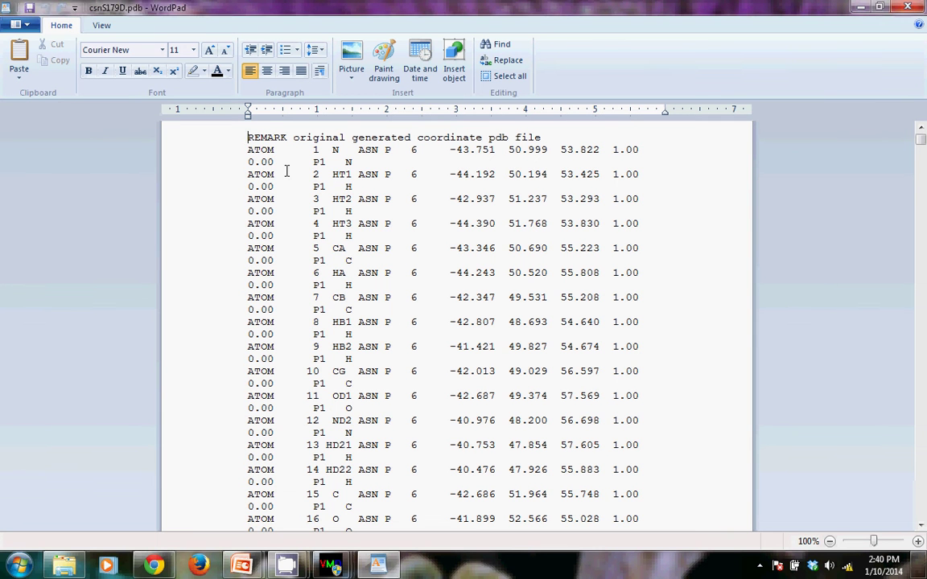
# Scroll csnS179D.pdb to atom 2808 and highlight residue 179 now reading ASP
pyautogui.moveTo(412, 173); pyautogui.dragTo(418, 174)
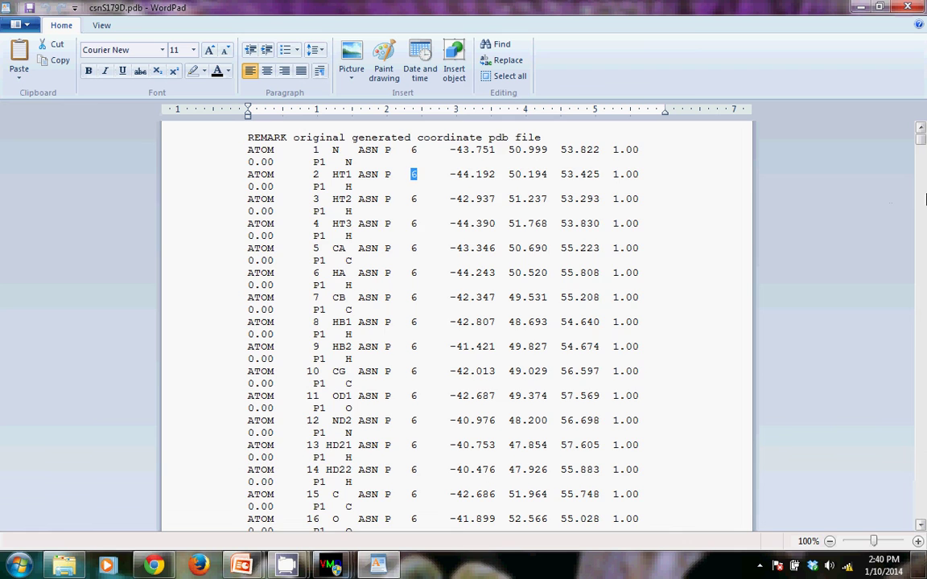
pyautogui.moveTo(920, 139); pyautogui.dragTo(910, 364)
pyautogui.scroll(3, 629, 292)
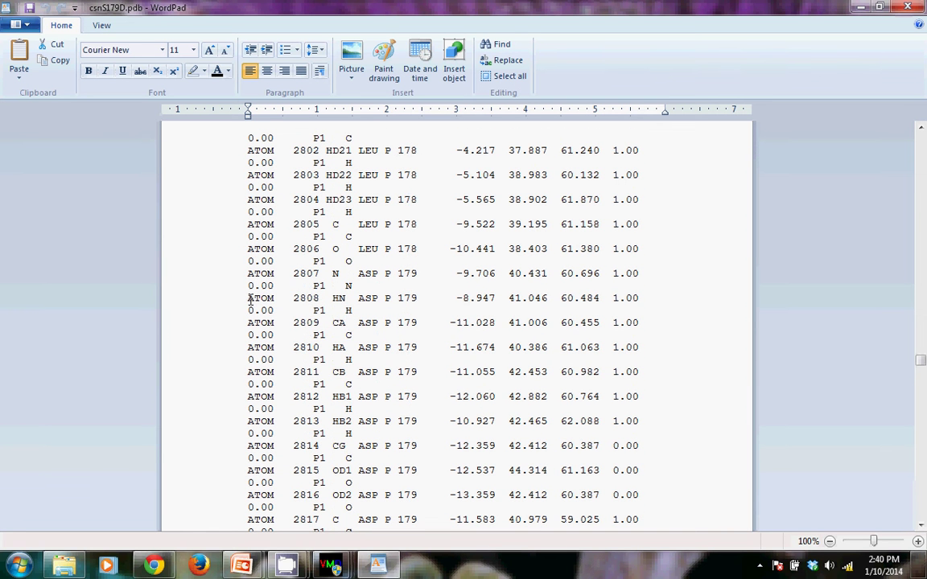
pyautogui.moveTo(250, 300); pyautogui.dragTo(480, 502)
pyautogui.click(398, 262)
pyautogui.moveTo(397, 259); pyautogui.dragTo(417, 259)
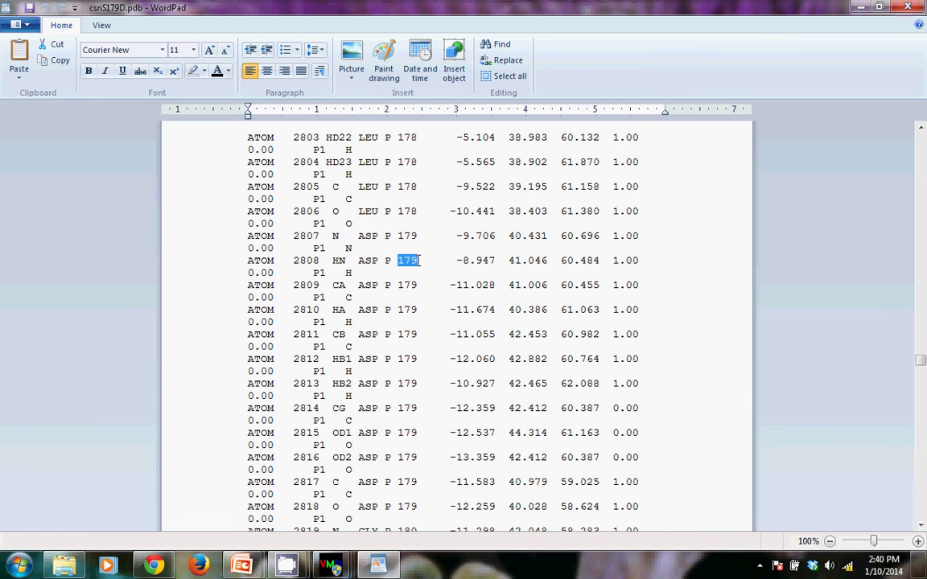
pyautogui.moveTo(358, 260); pyautogui.dragTo(378, 260)
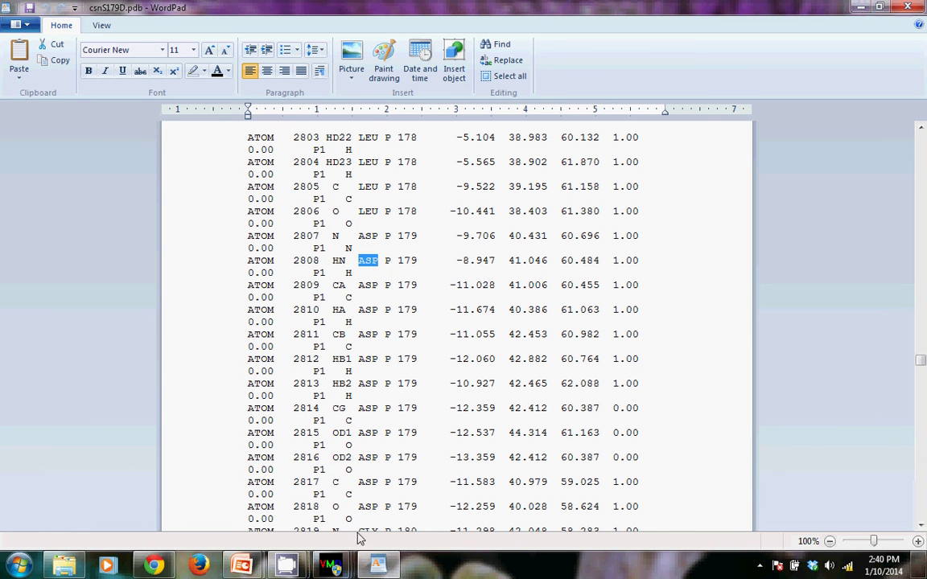
pyautogui.click(67, 568)
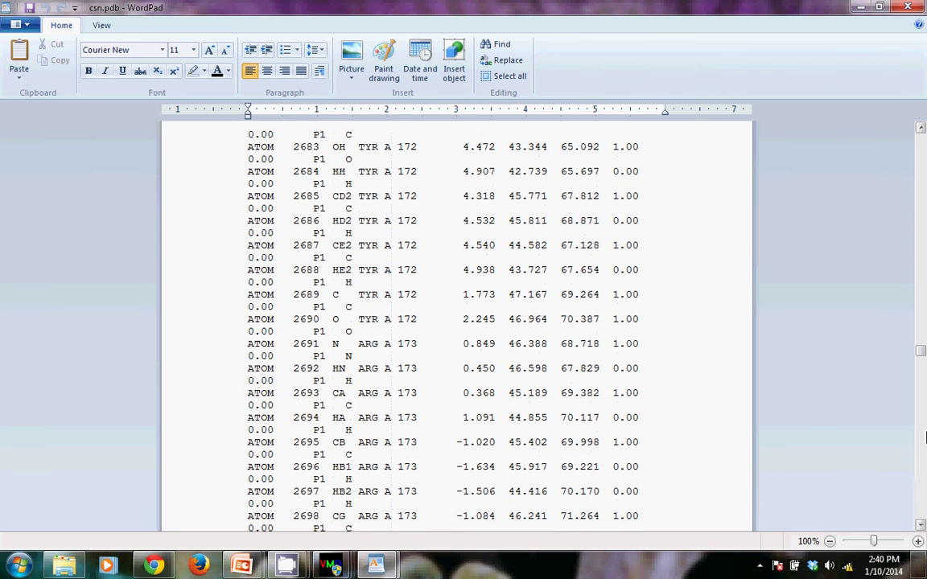
# Page the original csn.pdb down to atom 2807 and highlight residue 179 reading SER
pyautogui.click(924, 435)
pyautogui.click(923, 436)
pyautogui.click(924, 435)
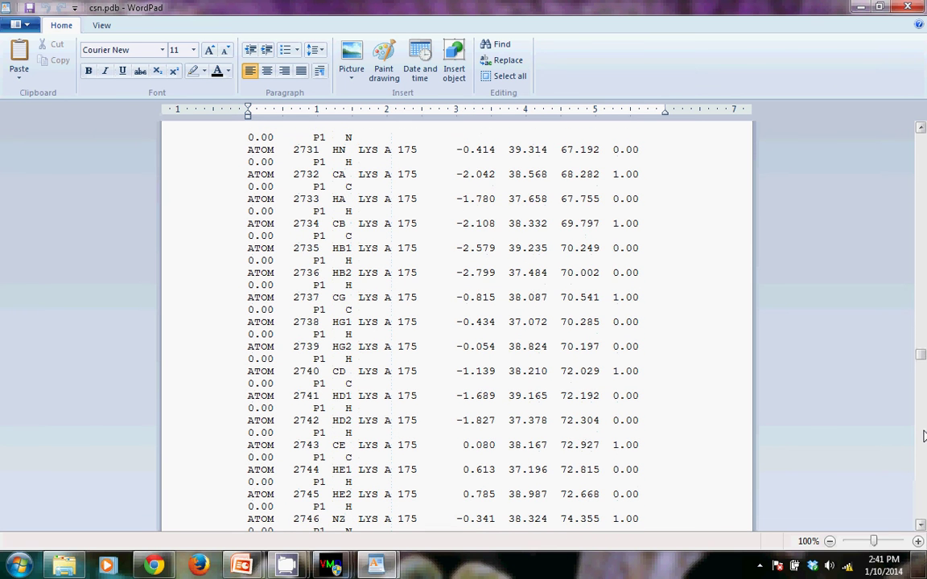
pyautogui.click(923, 435)
pyautogui.click(924, 435)
pyautogui.click(924, 436)
pyautogui.click(923, 435)
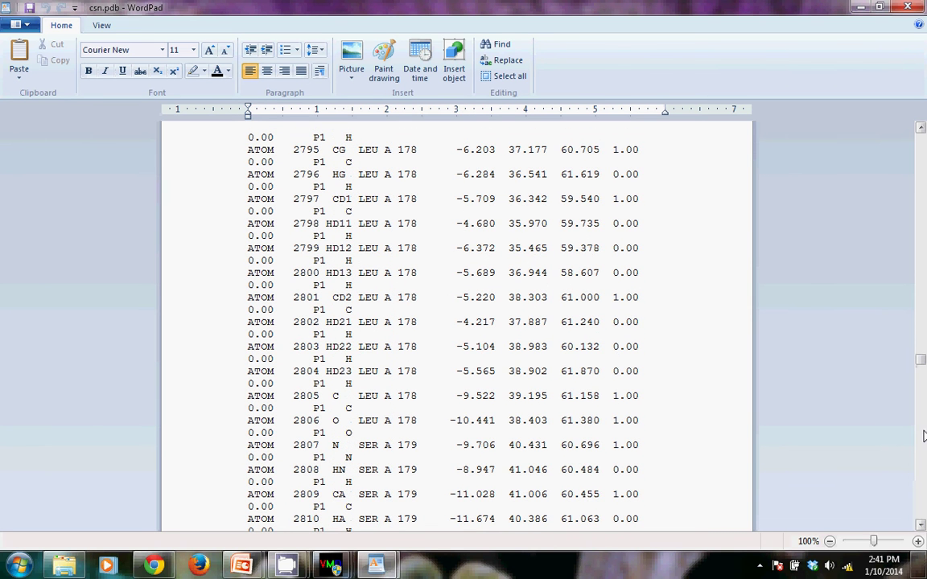
pyautogui.scroll(-3, 392, 420)
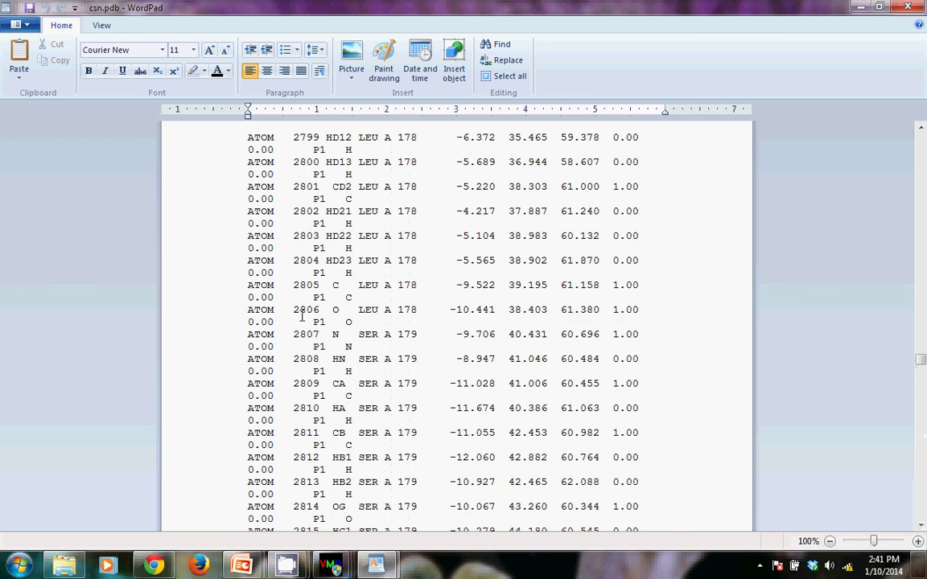
pyautogui.moveTo(396, 335); pyautogui.dragTo(416, 337)
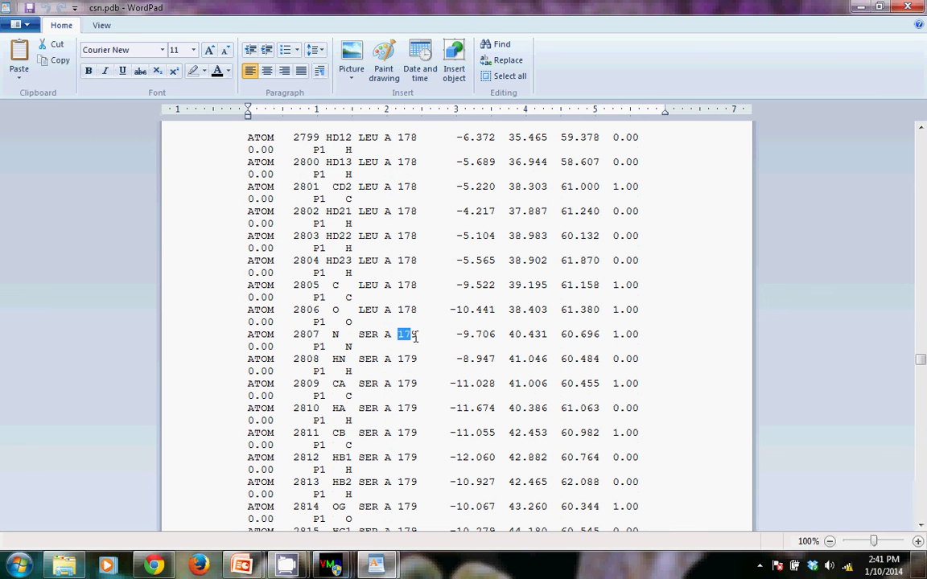
pyautogui.moveTo(359, 334); pyautogui.dragTo(378, 335)
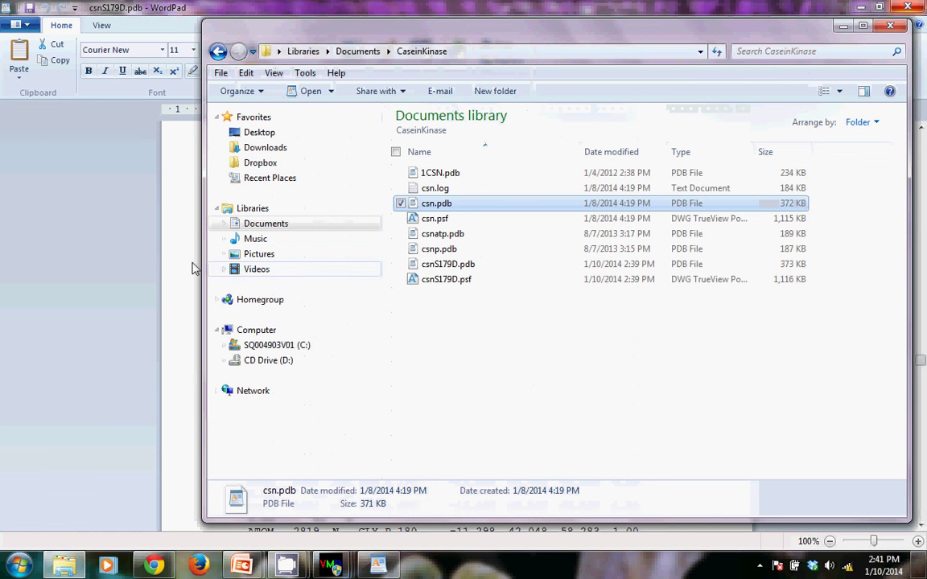
# Close the csnS179D.pdb WordPad window and select csnS179D.pdb and csnS179D.psf in Explorer
pyautogui.click(192, 263)
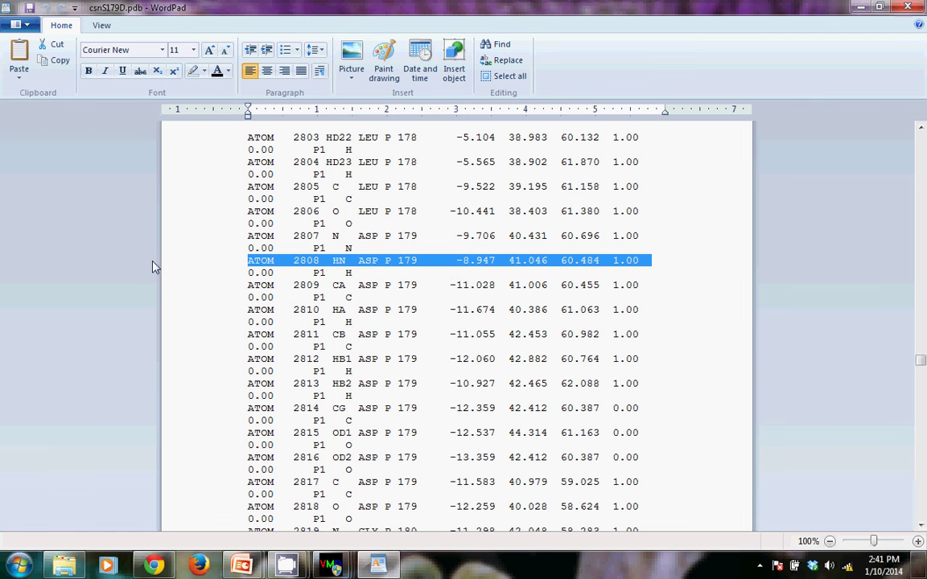
pyautogui.click(913, 8)
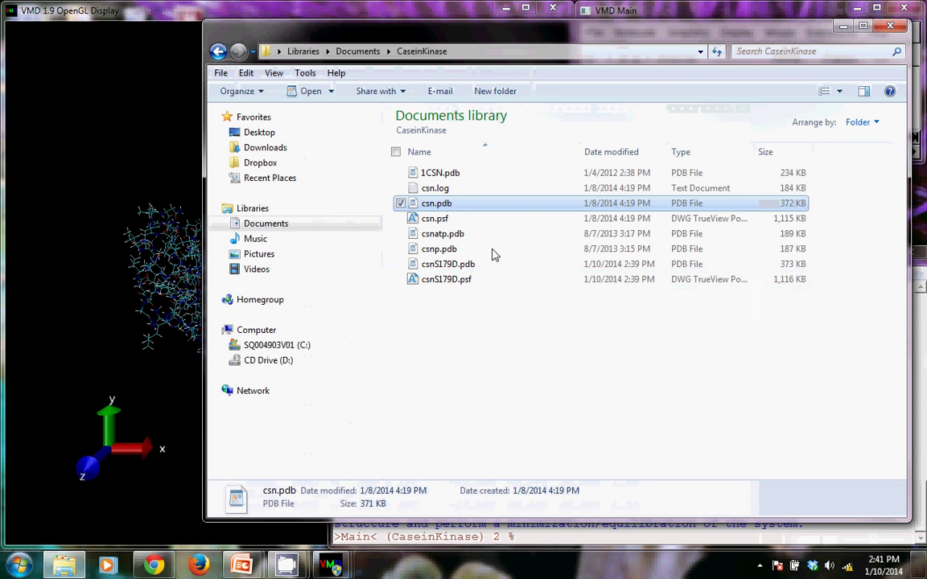
pyautogui.click(442, 265)
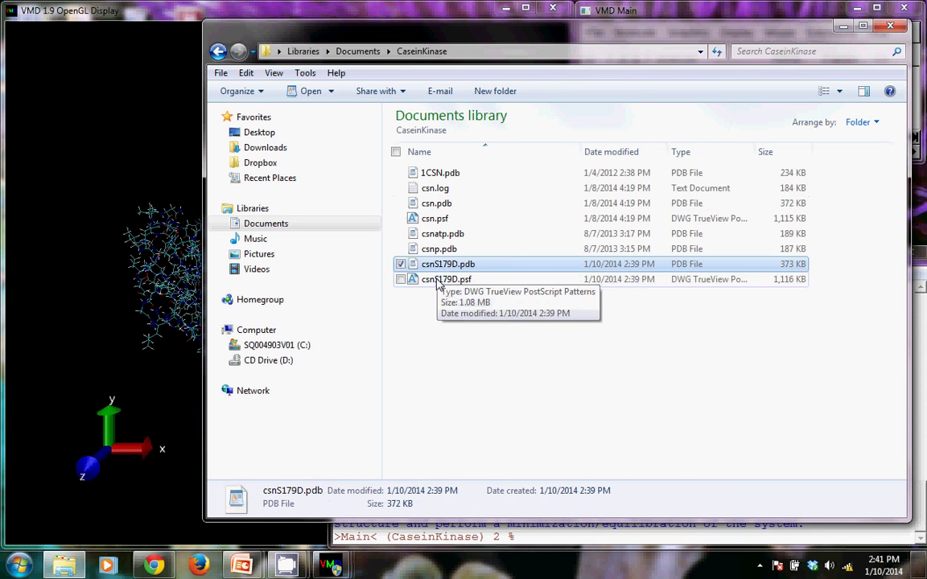
pyautogui.click(439, 280)
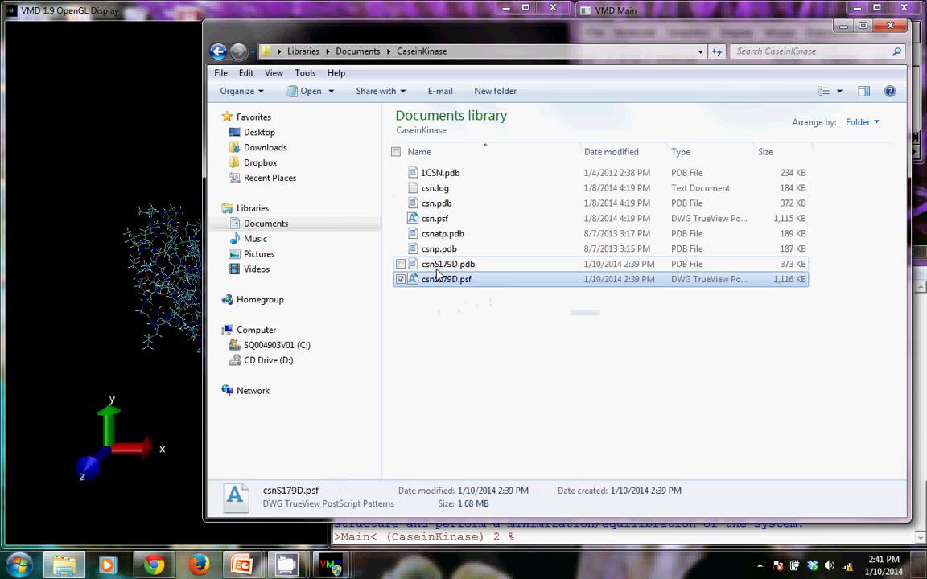